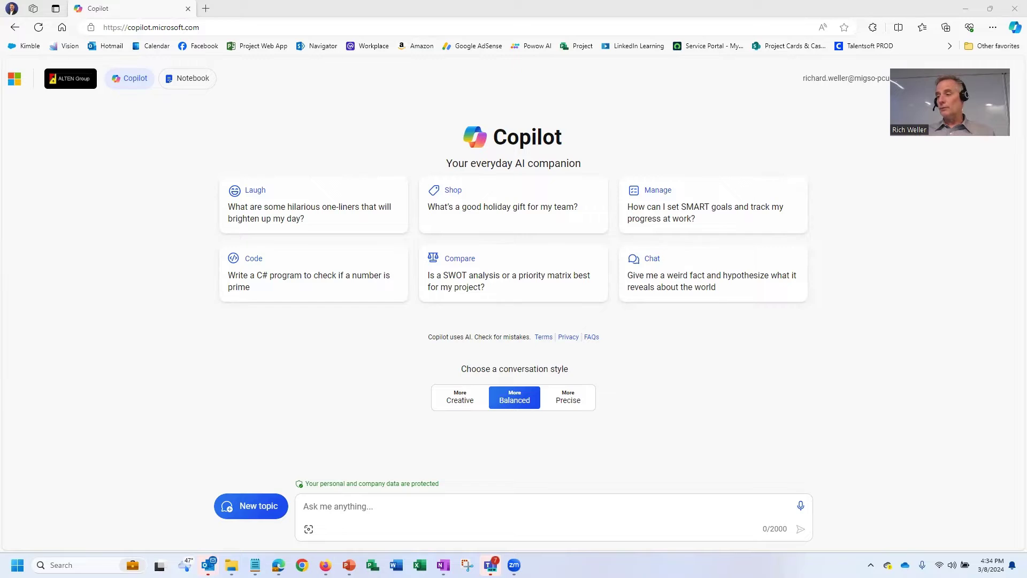
Send the prepared prompt casting Copilot as a PMP-certified construction project manager and risk expert.
click(254, 565)
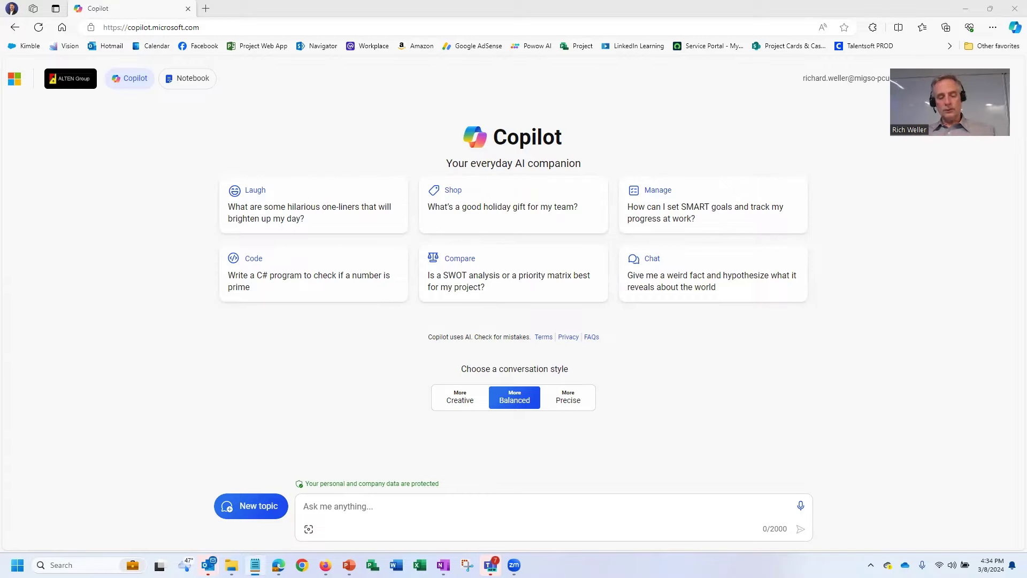
click(339, 510)
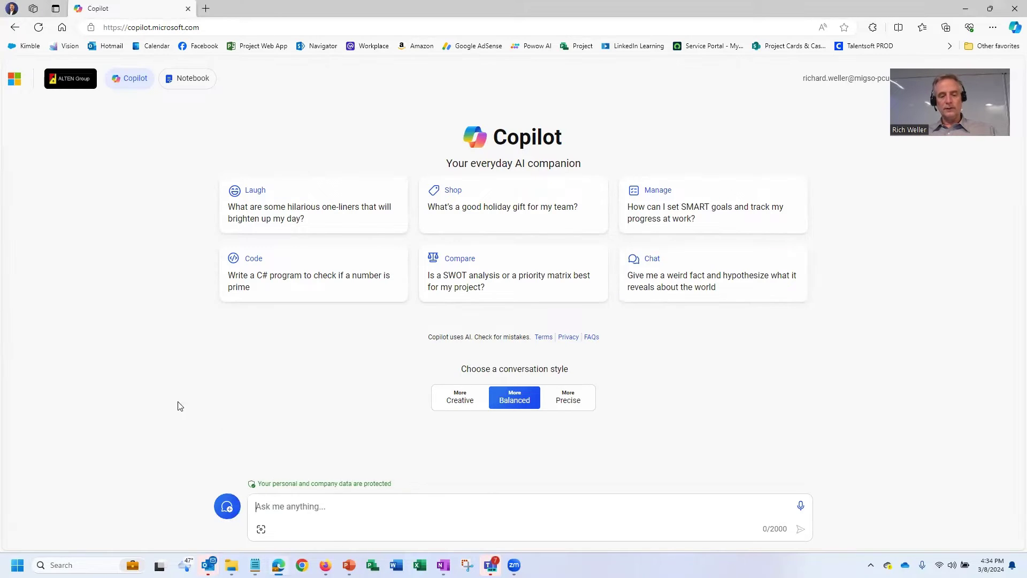
text(Act as a PMP certified, senior project manager with over 25 years of experience in construction.  You are also an expert in Risk Management.  For every question that follows, answer with quantifiable results using a personal tone.  Please wait until I ask my next question.)
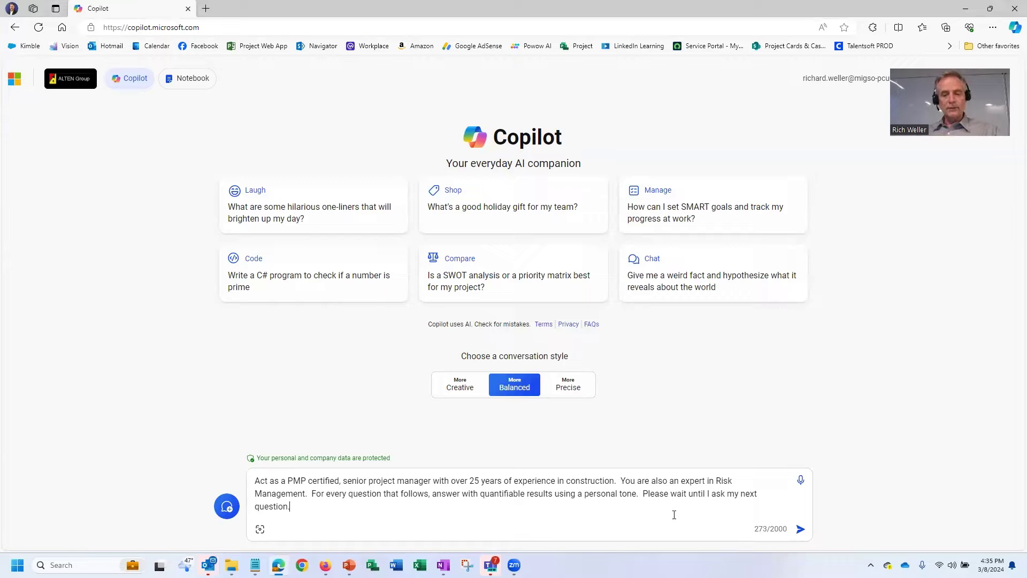
click(800, 529)
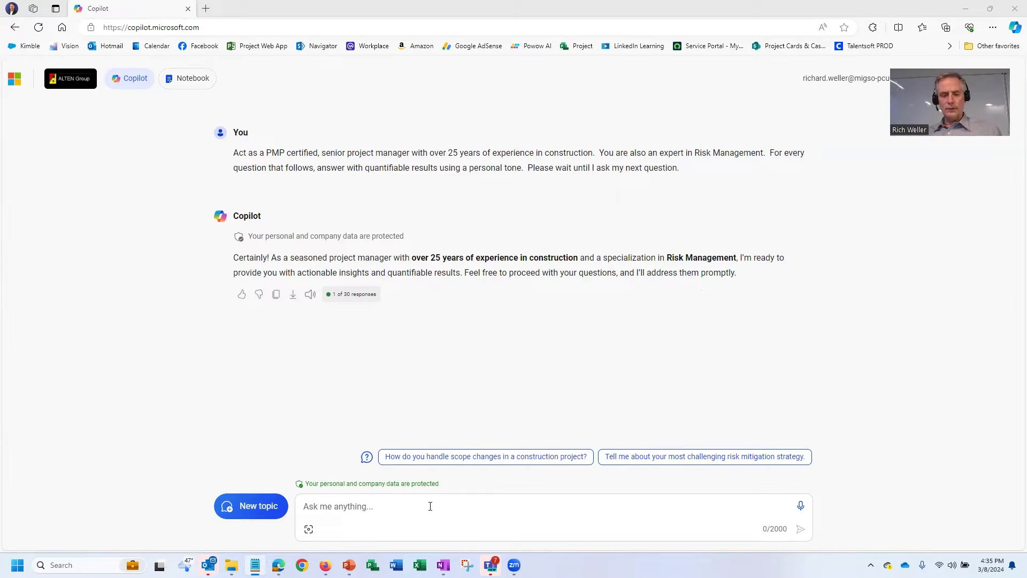
Send the scope: a three-bedroom, two-bathroom Birmingham home under $300,000 in 6 months.
click(386, 512)
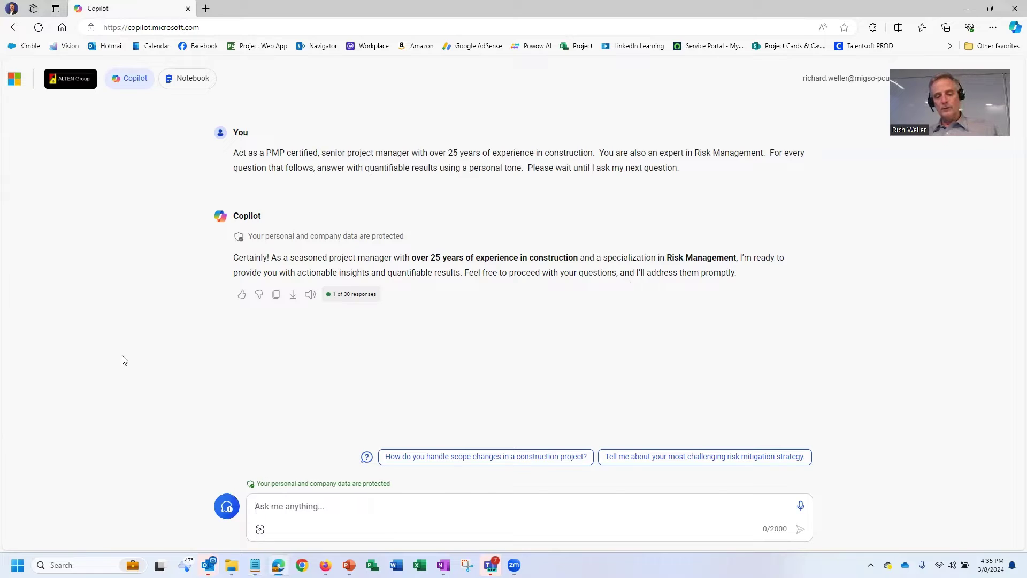
text(The scope of my project is a a three bedroom two bathroom home.  It should be built within Birmingham, Alabama with a cost of no more than $300,000.  The family would like to move in within 6 months. Please do not do anything.  Wait until I ask my next question.)
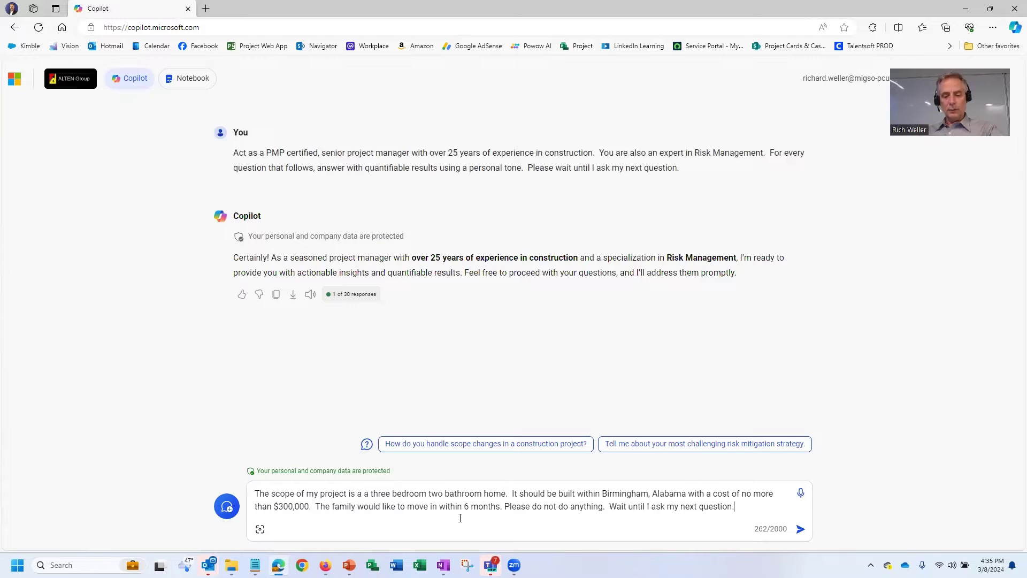
click(801, 530)
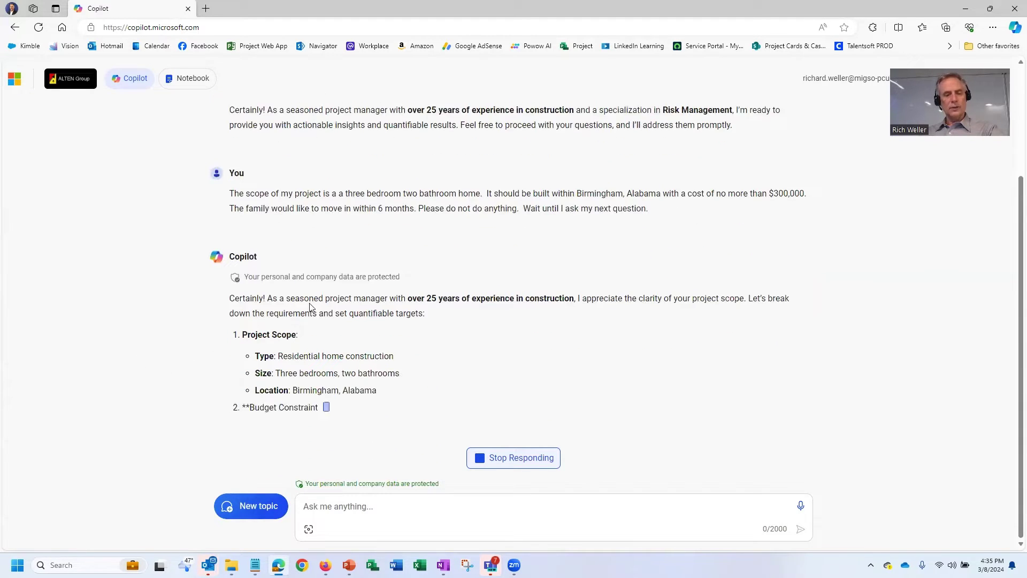
Stop the scope reply and request a five-risk register with ID, Risk Name, Probability, Impact, Priority columns.
click(509, 458)
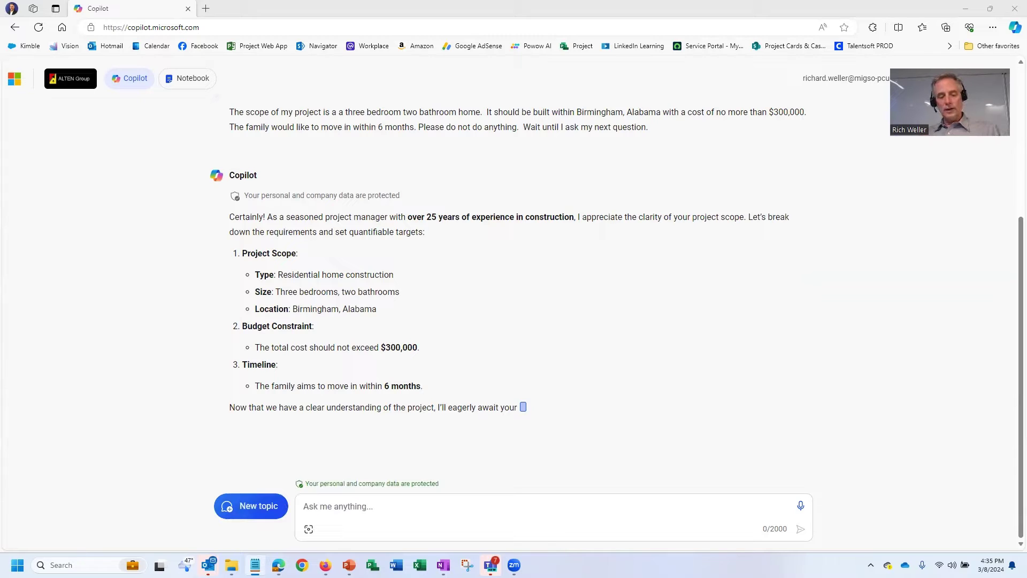
click(343, 503)
text(Can you create me a Risk Register that includes the columns ID, Risk Name, Probability, Impact, and Priority.  Use values of 1 through 5 for both Probablility and Impact)
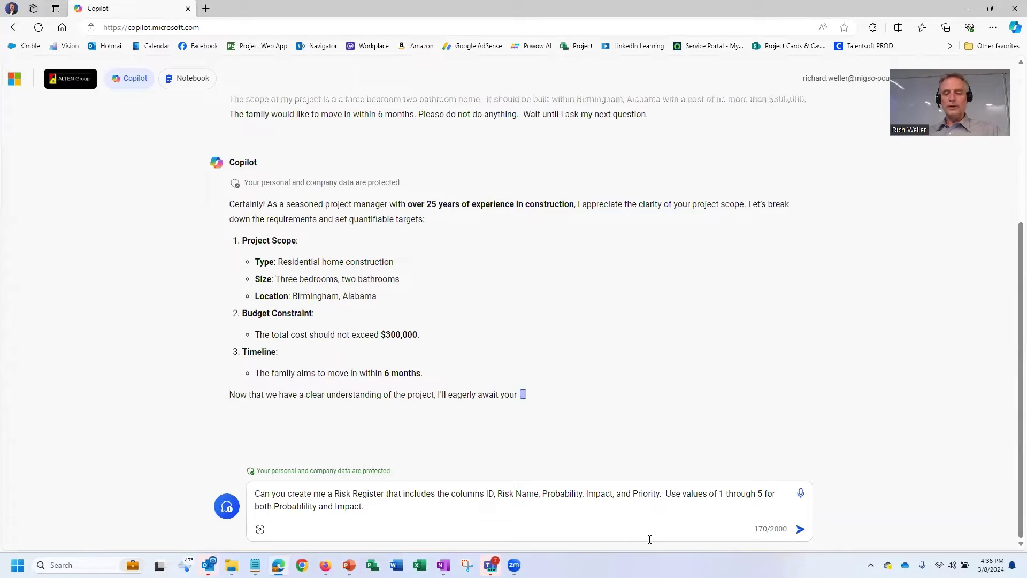
click(800, 528)
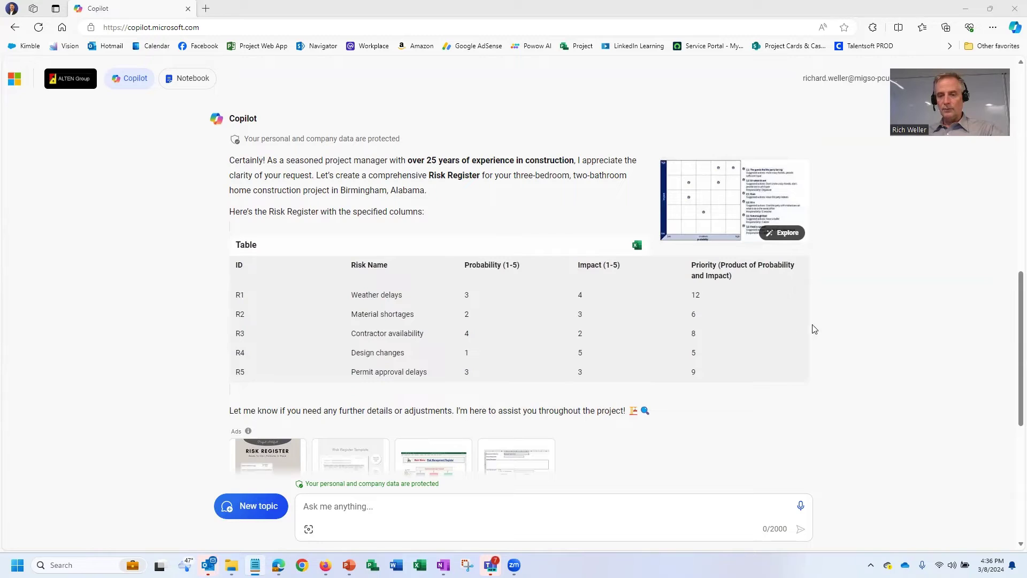
Request Risk Response (Mitigate, Transfer, Accept, Avoid) and Risk Response Measure columns, then review the updated table.
scroll(115, 378, down, 3)
scroll(144, 367, up, 3)
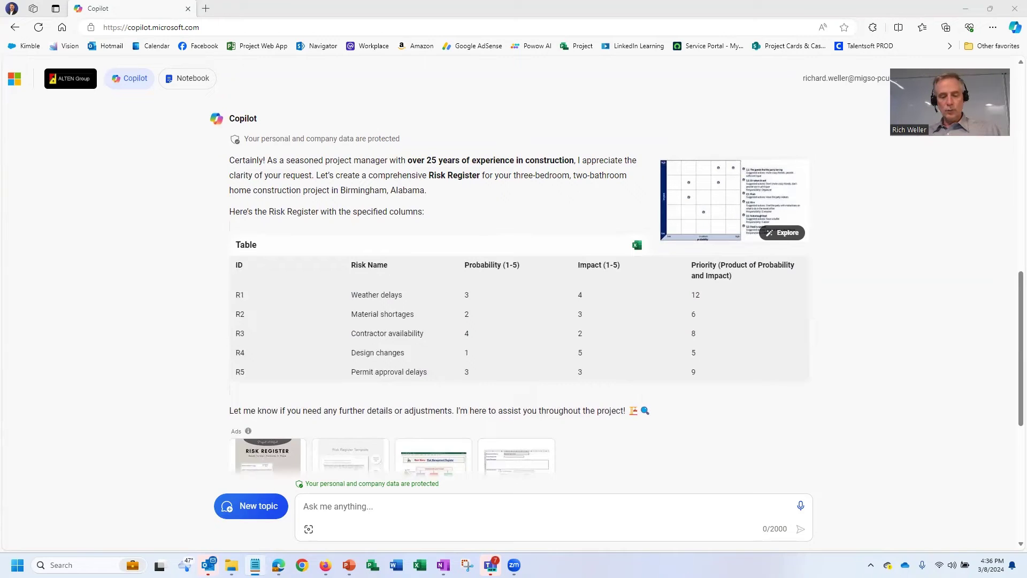
click(331, 514)
text(Can you add two more columns; Risk Response and Risk Response Measure. Only put Transfer, Mitigate, Avoid or Accept in the Risk Response column.  Put your details within the Risk Response Measure column.)
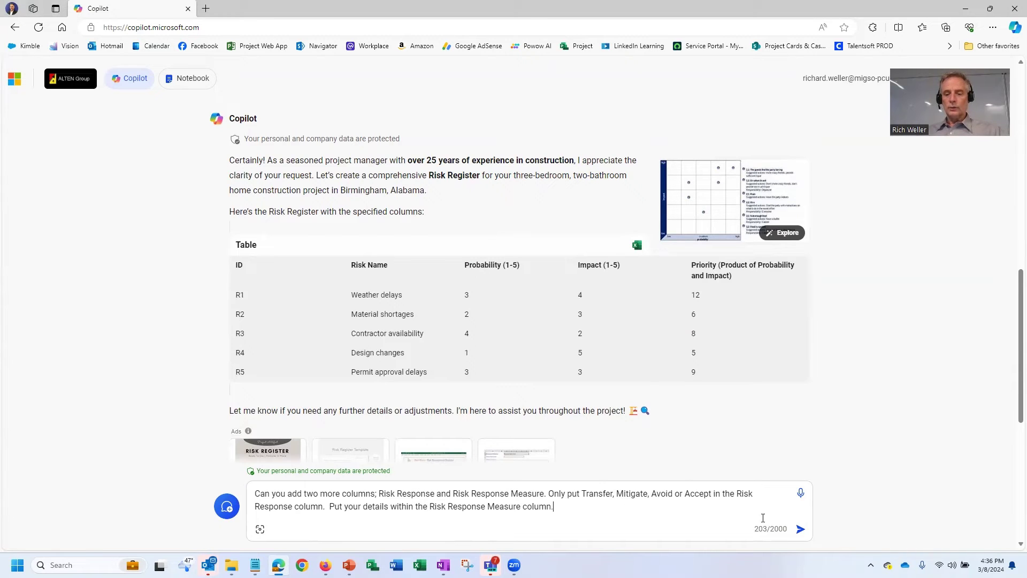
click(800, 529)
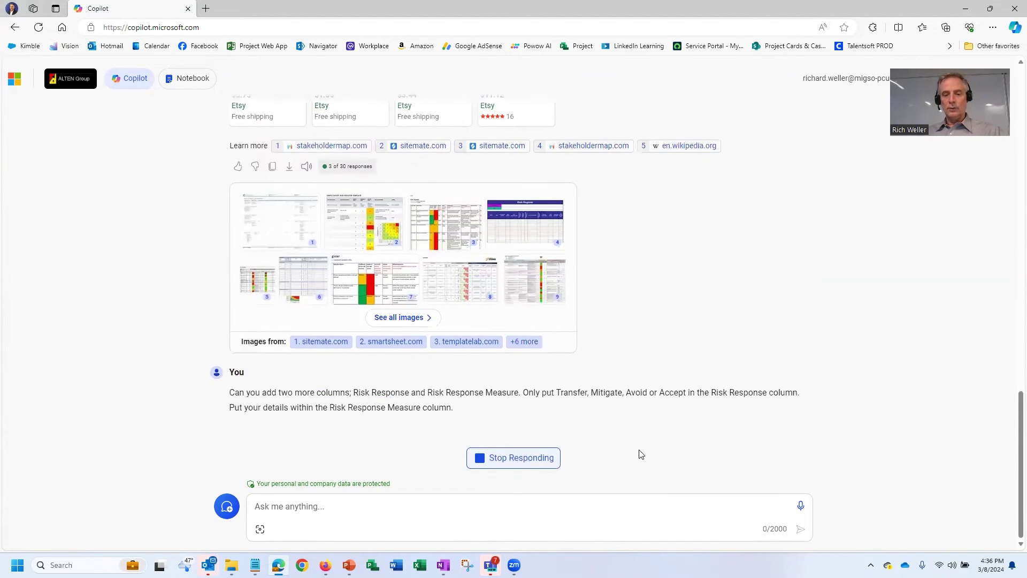
mouse_move(491, 565)
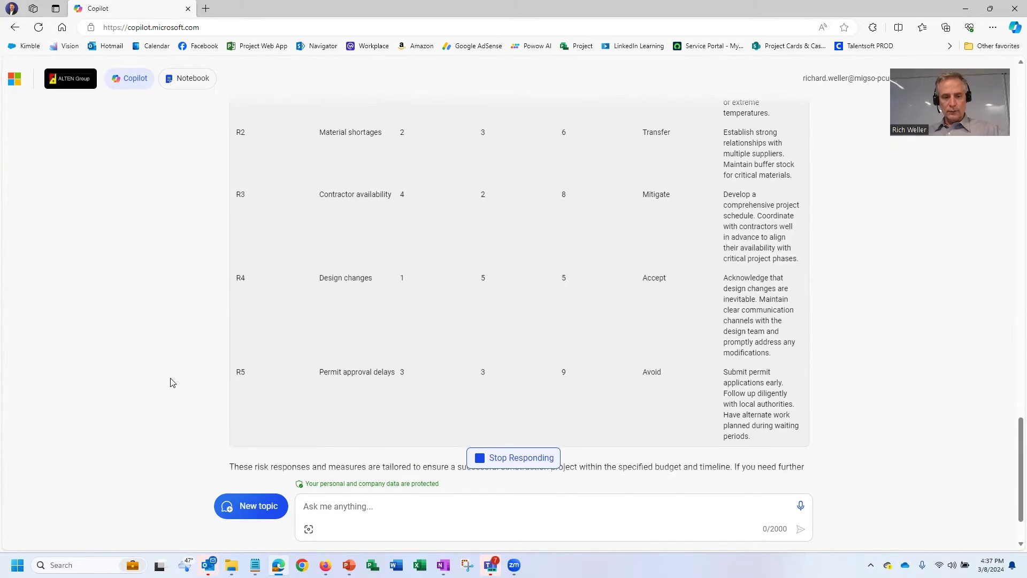
scroll(190, 344, up, 1)
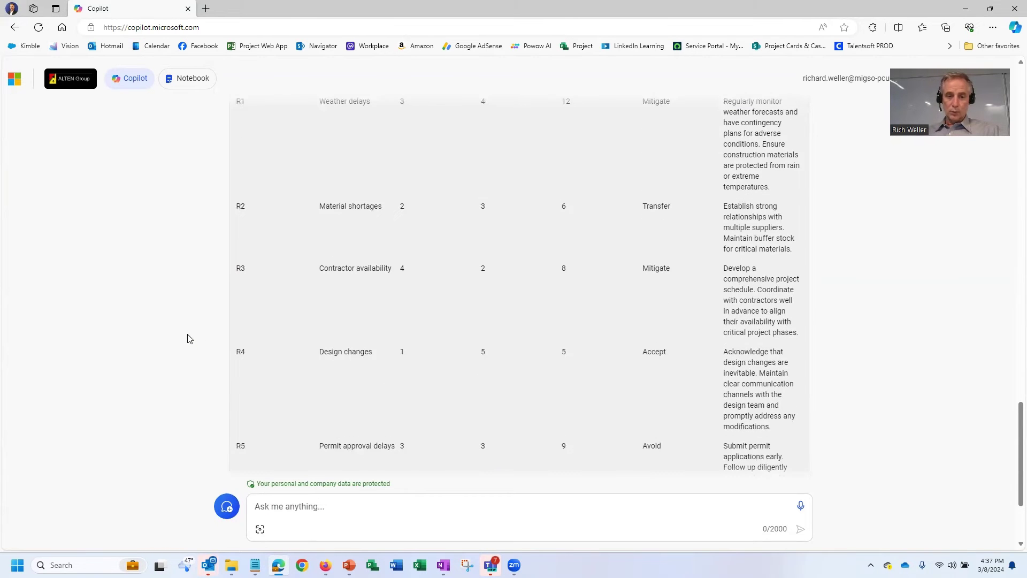
scroll(188, 338, up, 1)
scroll(189, 337, up, 1)
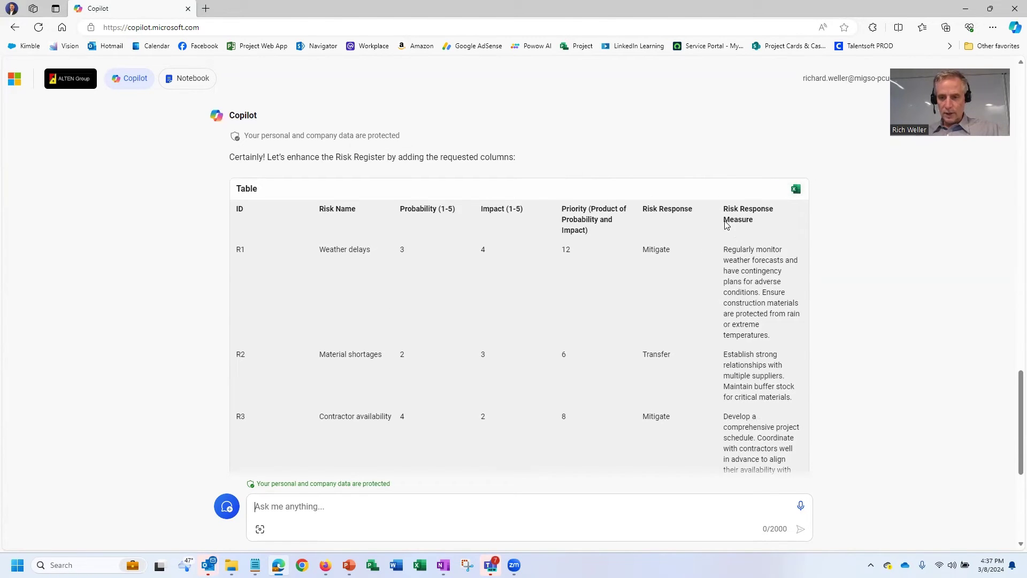
Export the risk register to Excel for the web and open the workbook in desktop Excel.
click(796, 189)
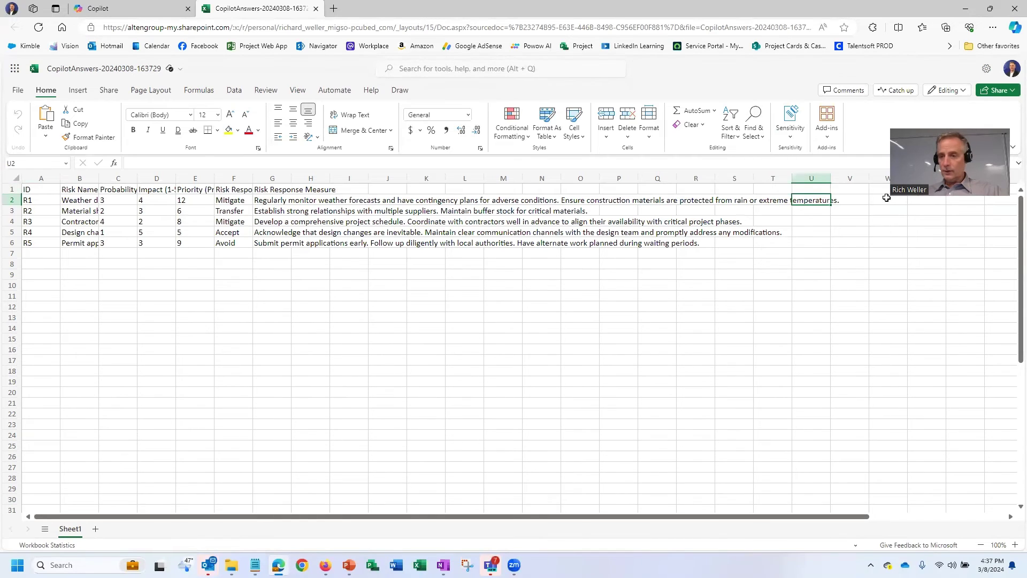
click(947, 91)
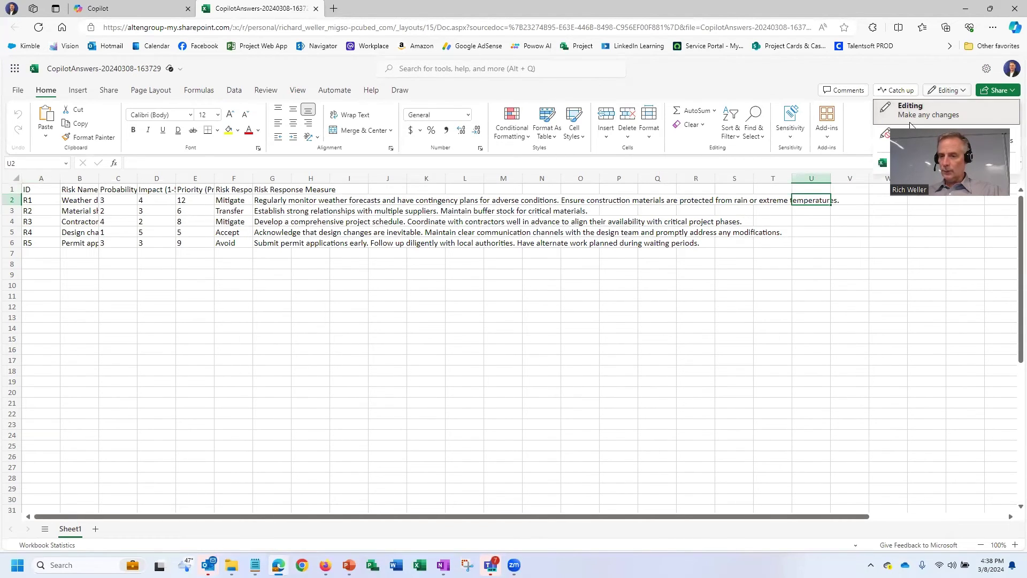
click(882, 167)
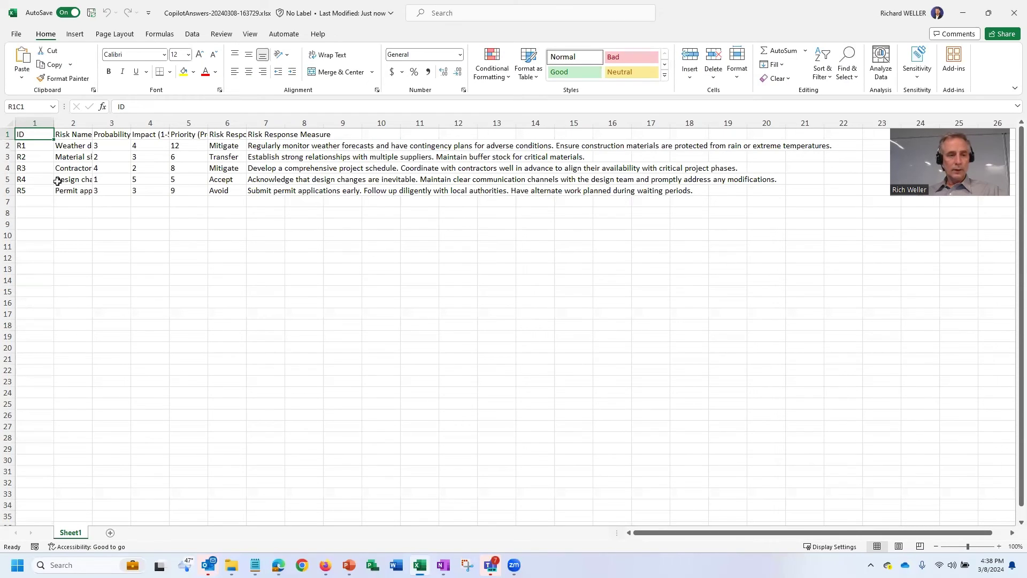
Bold the header row and convert R1C1:R6C7 into a table with headers.
drag(19, 132, 303, 133)
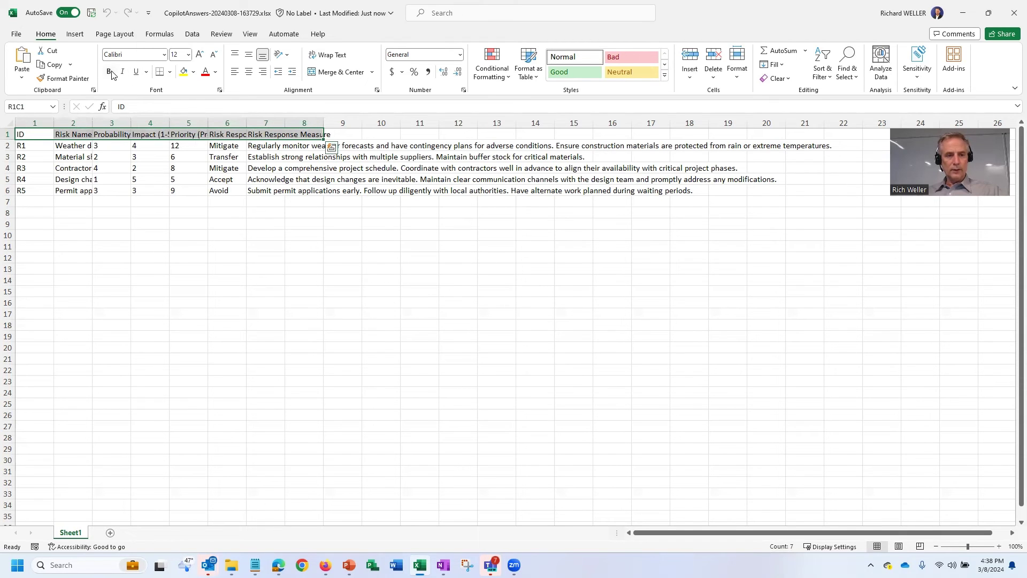
click(111, 74)
click(34, 134)
click(75, 34)
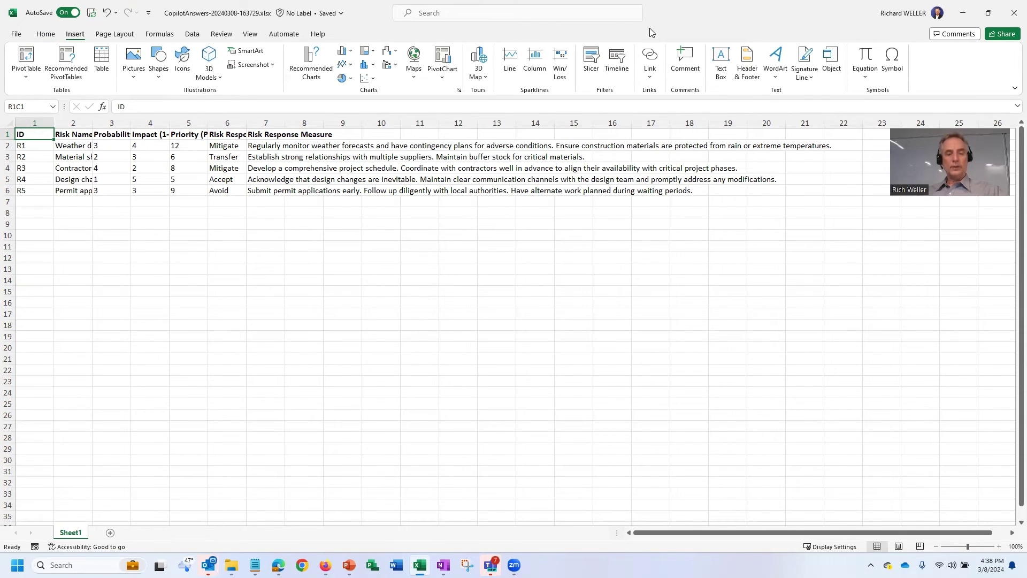
click(102, 59)
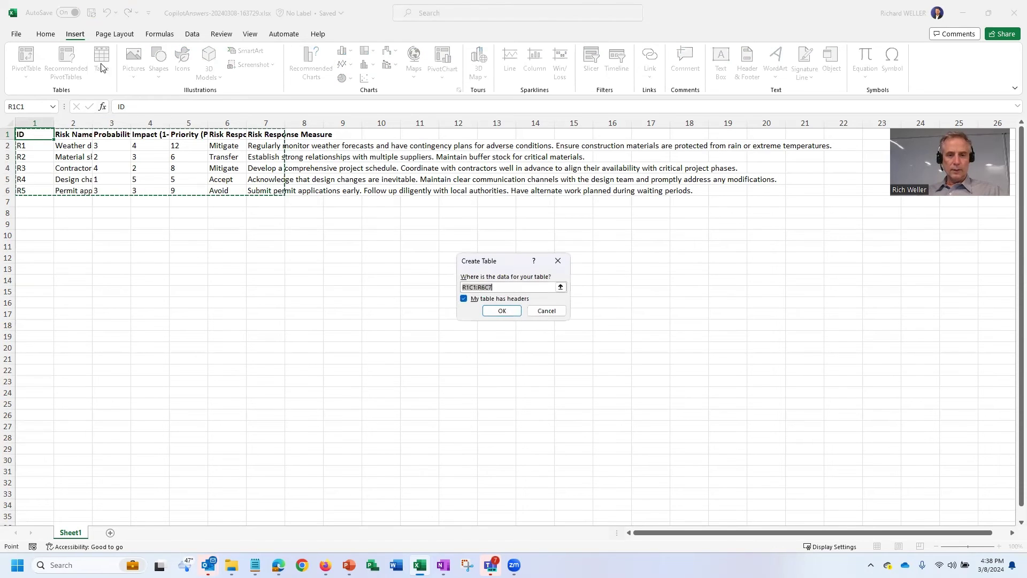
click(502, 310)
click(335, 303)
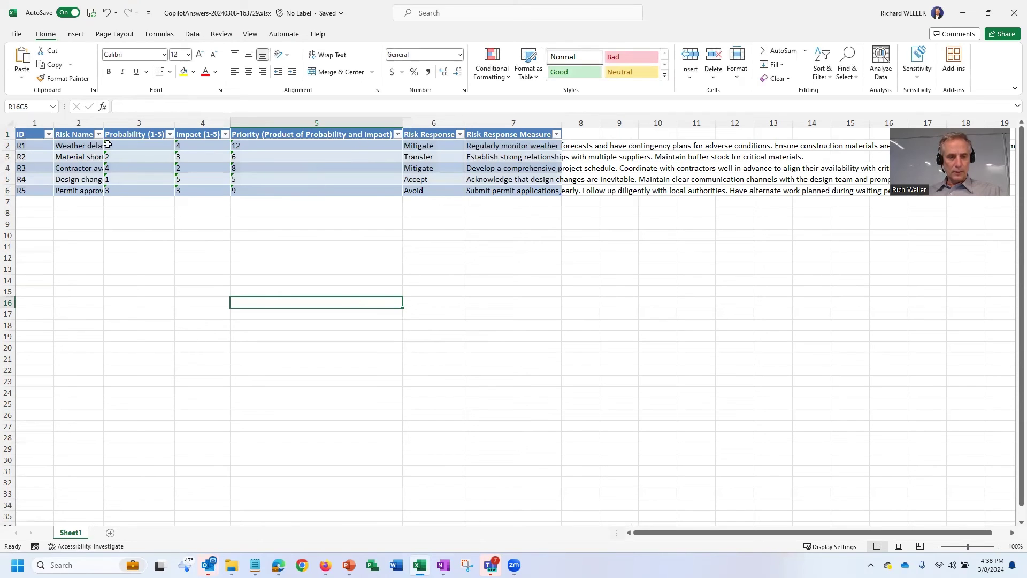
Widen the Risk Name column, filter Risk Response to Avoid only, then show all values again.
drag(105, 122, 124, 122)
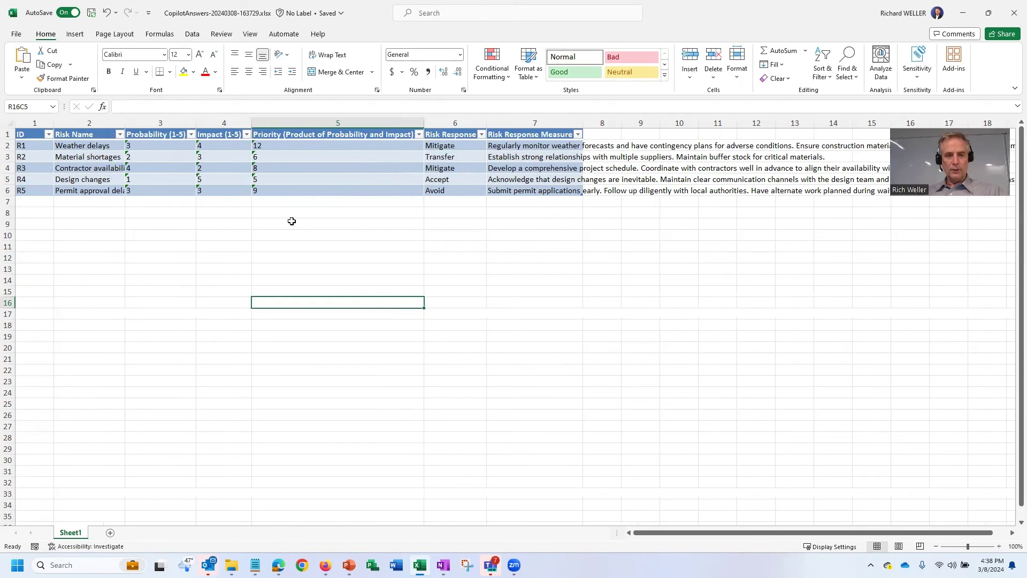
click(481, 135)
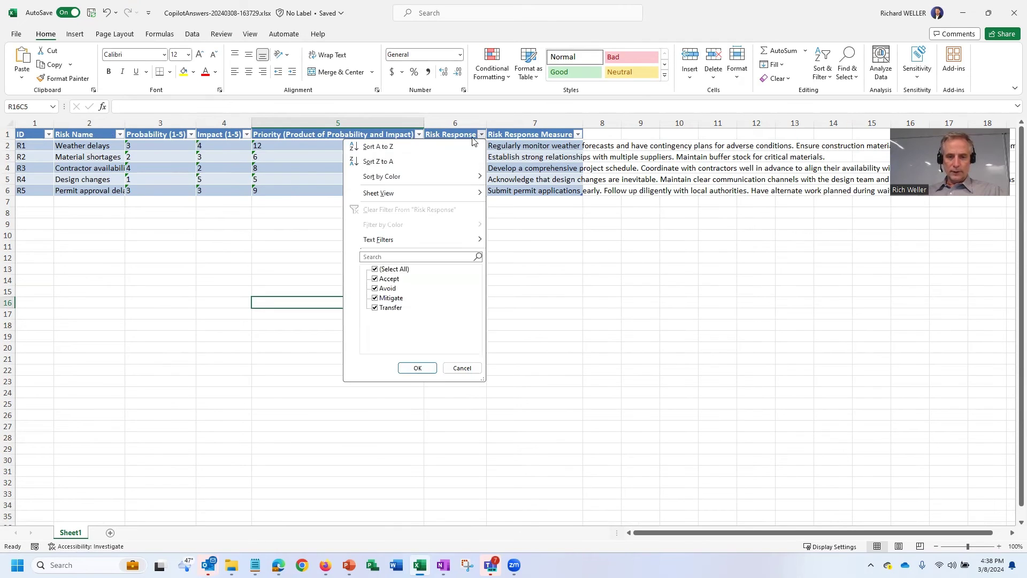
click(375, 269)
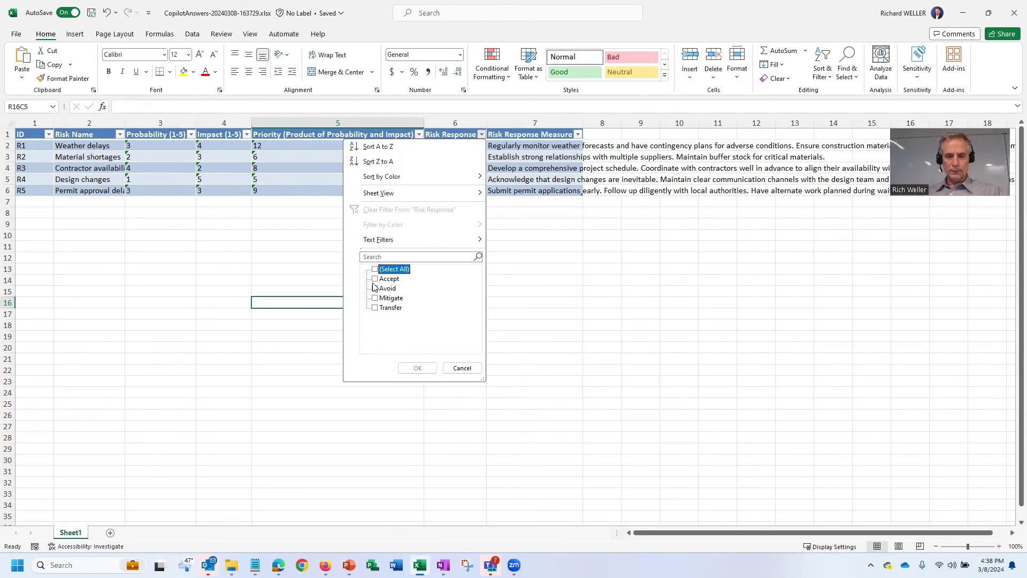
click(375, 289)
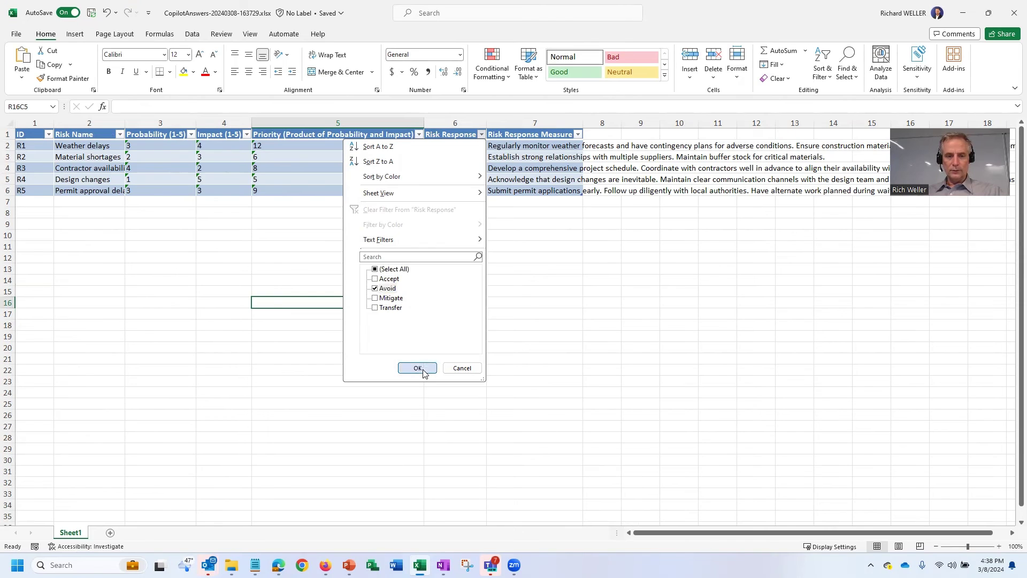
click(418, 368)
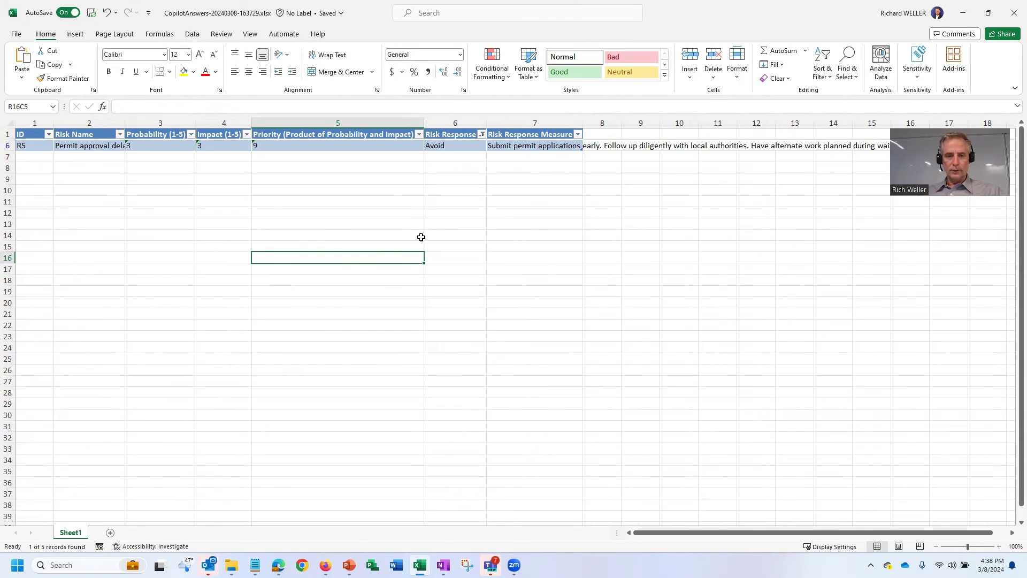
click(480, 135)
click(375, 269)
click(418, 368)
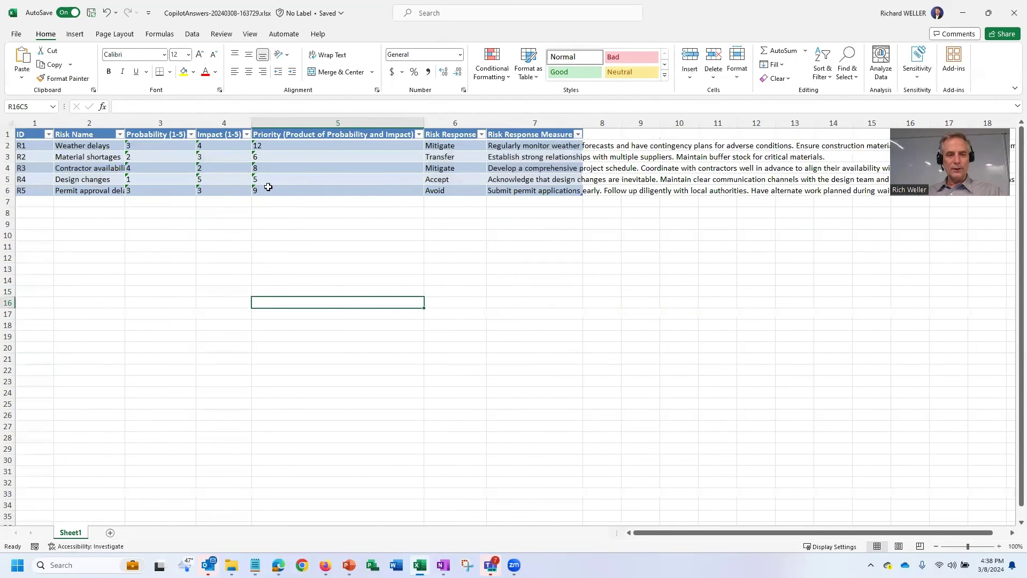
Widen the Risk Response Measure column and select the Priority values for R1–R5.
click(288, 147)
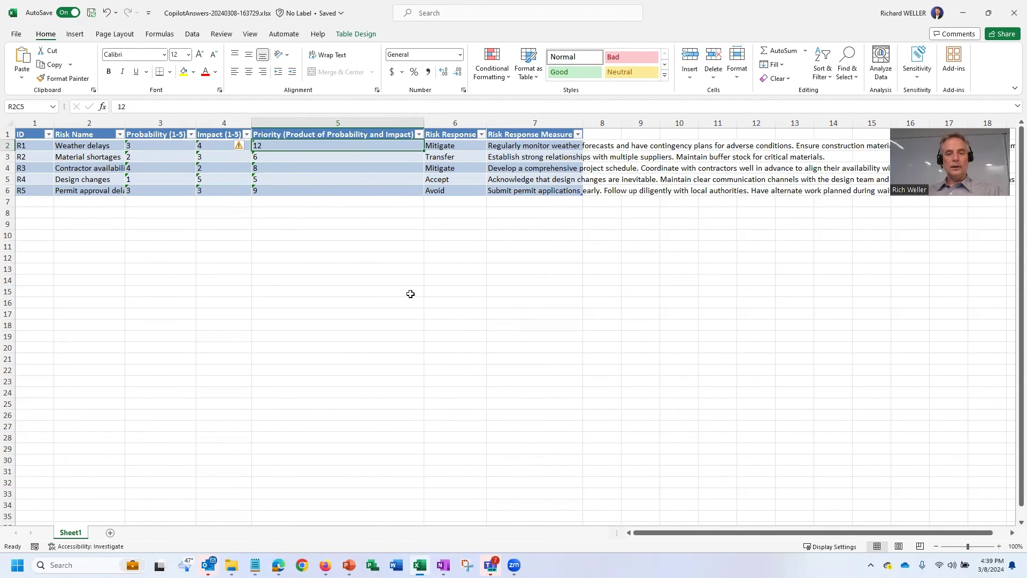
drag(583, 124, 720, 125)
drag(287, 147, 284, 188)
click(282, 147)
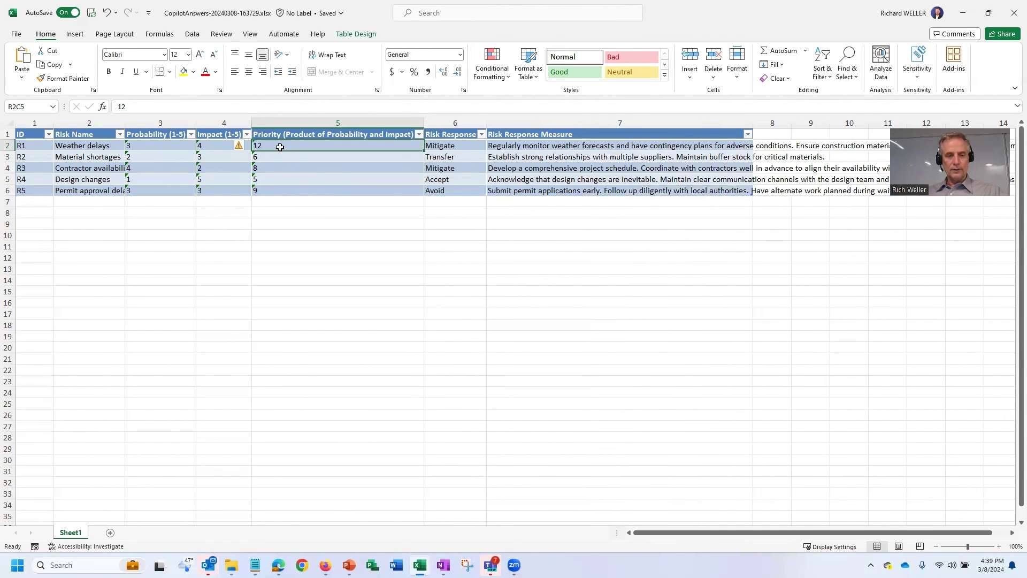